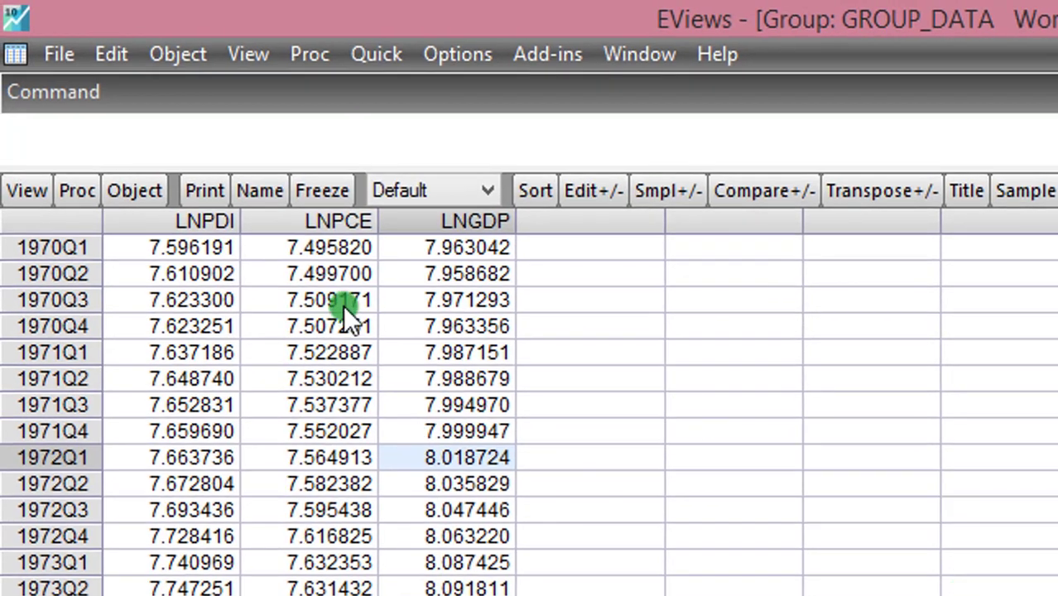
- Select the LNPDI, LNPCE and LNGDP data columns and the 1970Q1 row
left_click(187, 217)
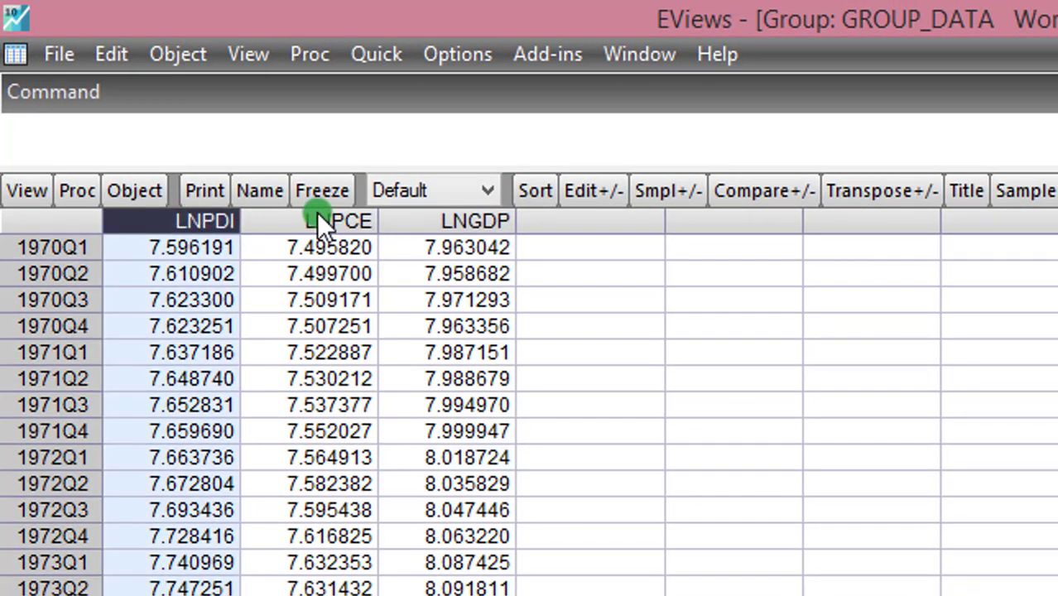
left_click(349, 217)
left_click(477, 218)
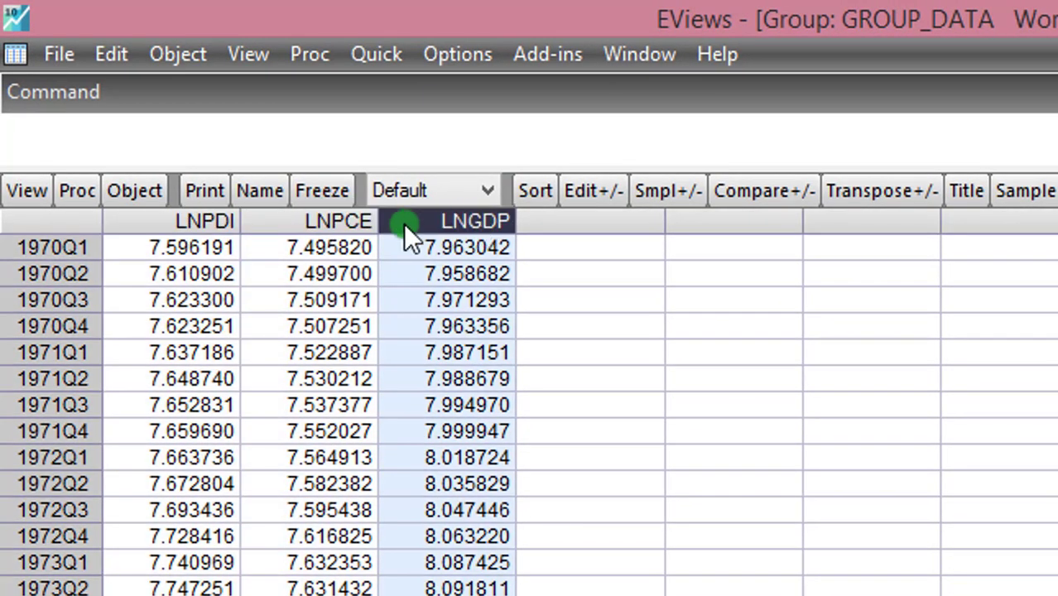
left_click(351, 228)
left_click(448, 227)
left_click(61, 248)
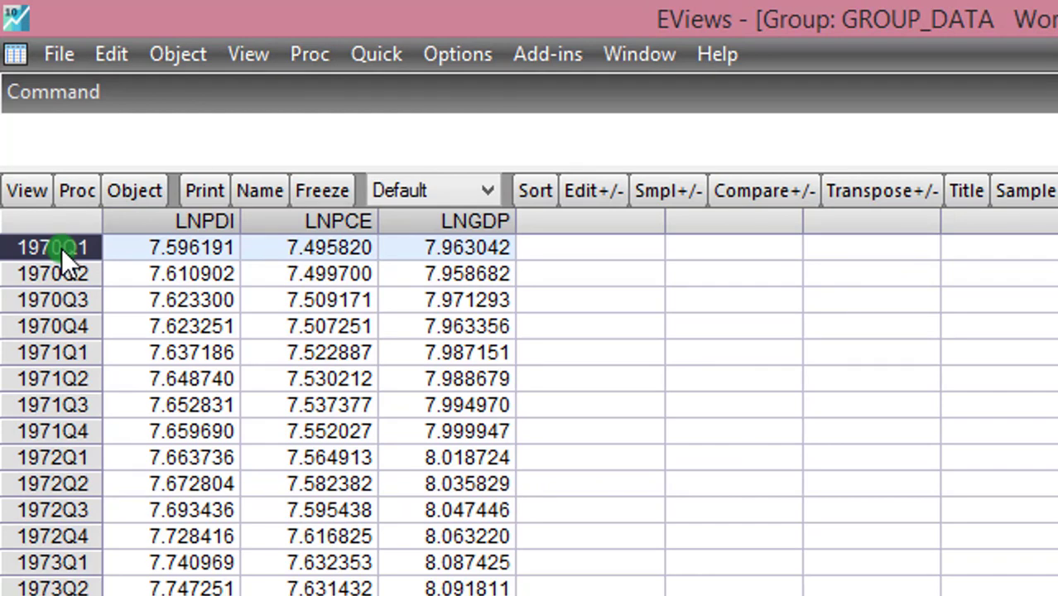
- Estimate a VAR of lnpdi lnpce lngdp with lags 1 2 and a constant c
left_click(366, 52)
left_click(432, 387)
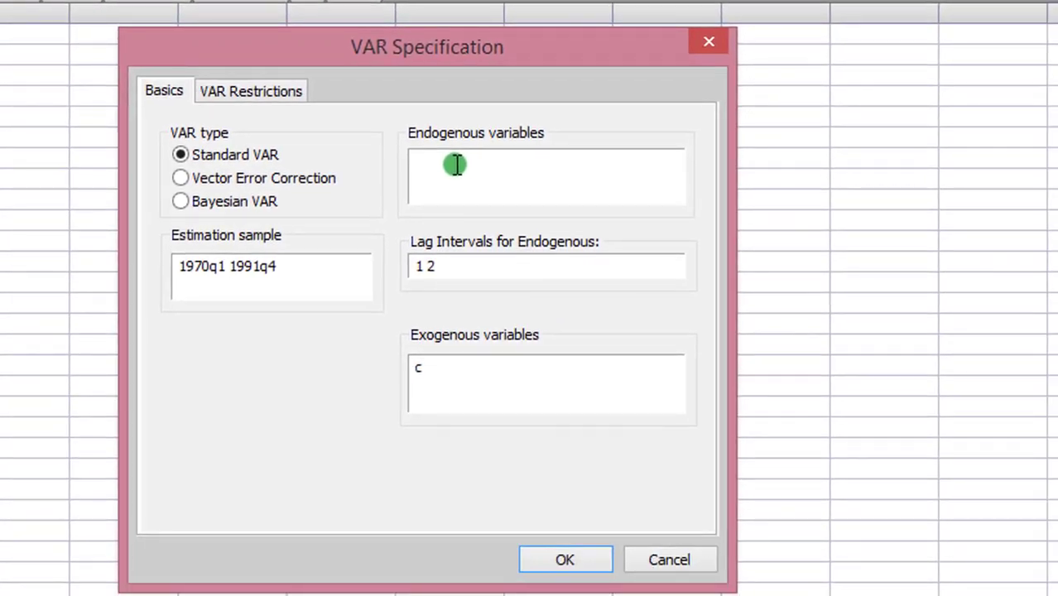
type("lnpdi lnpce lngdp")
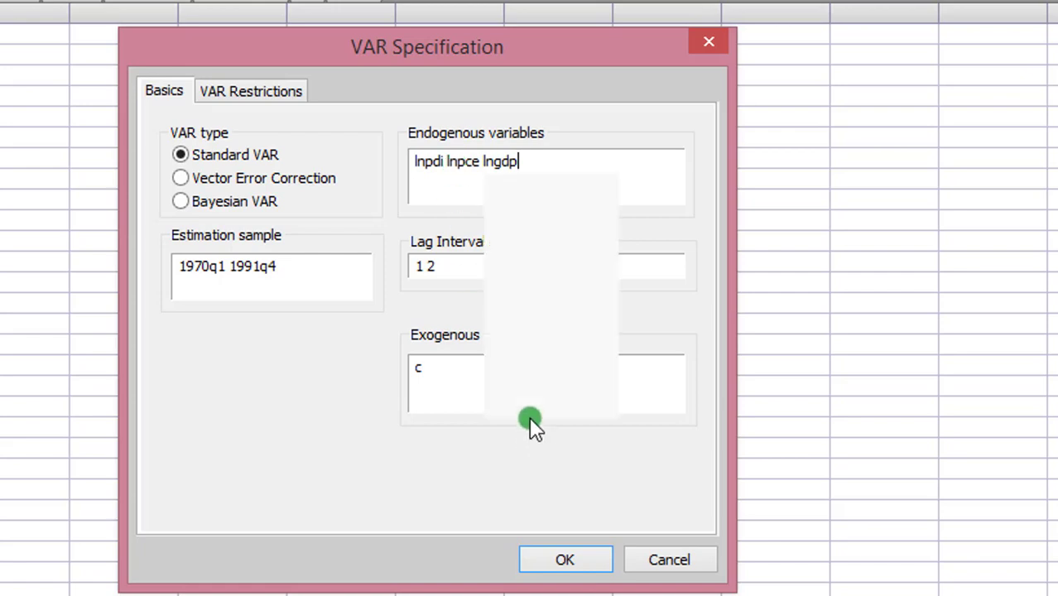
left_click(646, 390)
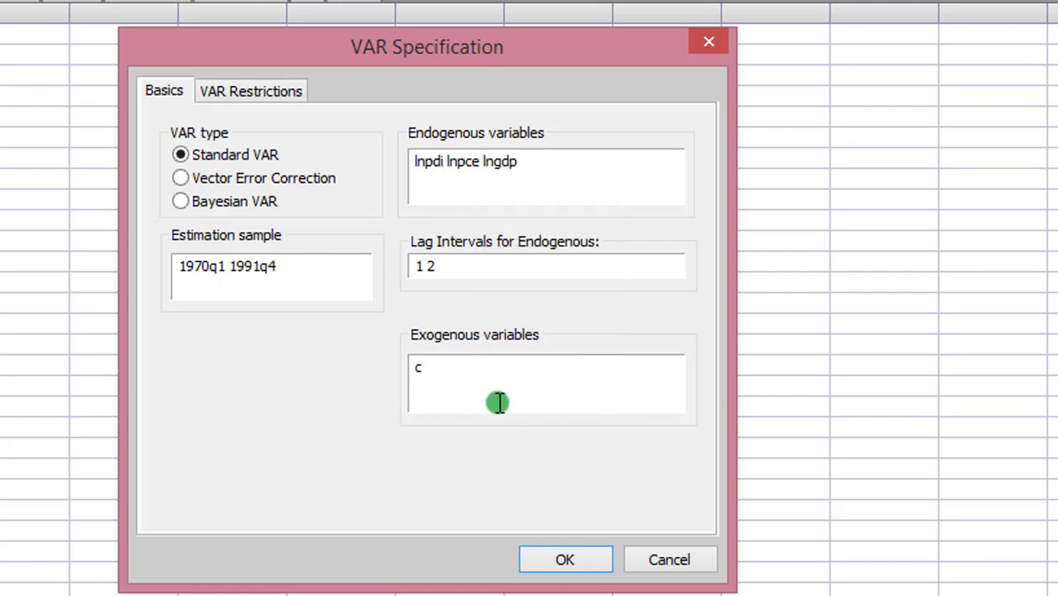
left_click(475, 270)
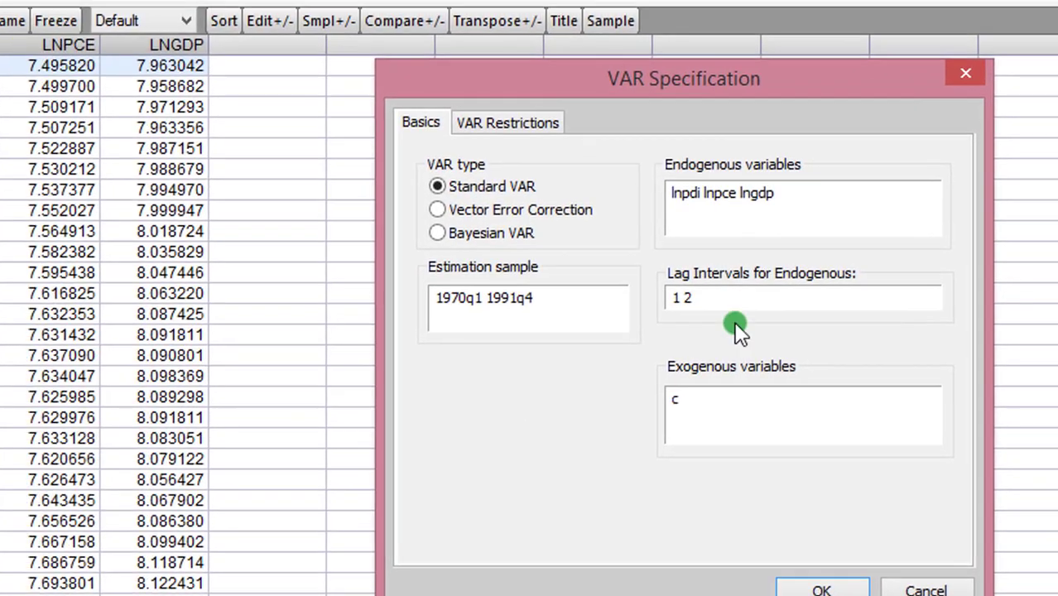
key("Return")
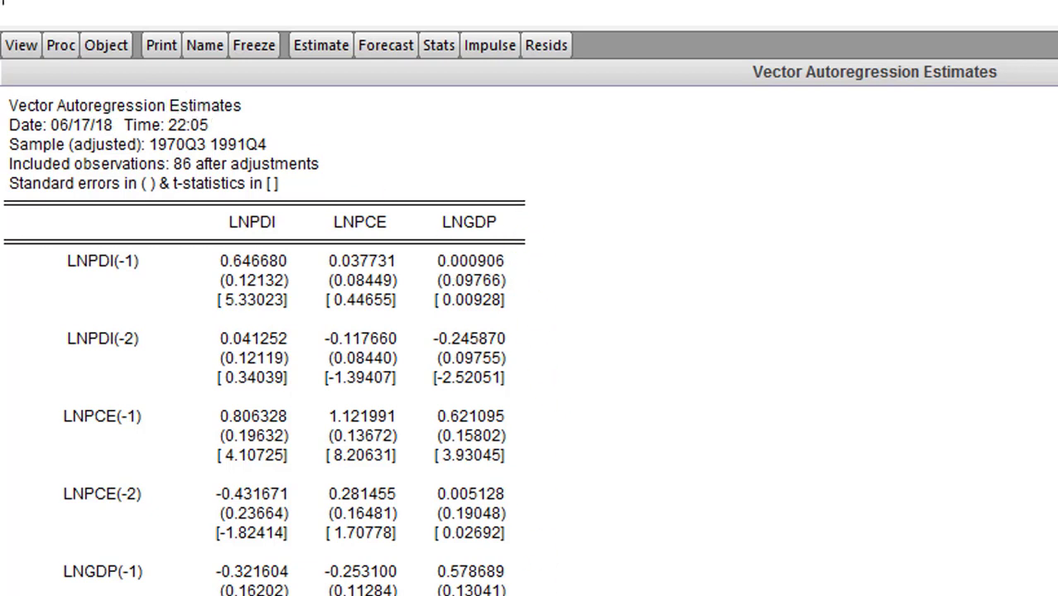
left_click(542, 331)
left_click(412, 491)
left_click(490, 251)
- Run the Autocorrelation LM residual test with 2 lags included
left_click(28, 45)
mouse_move(112, 305)
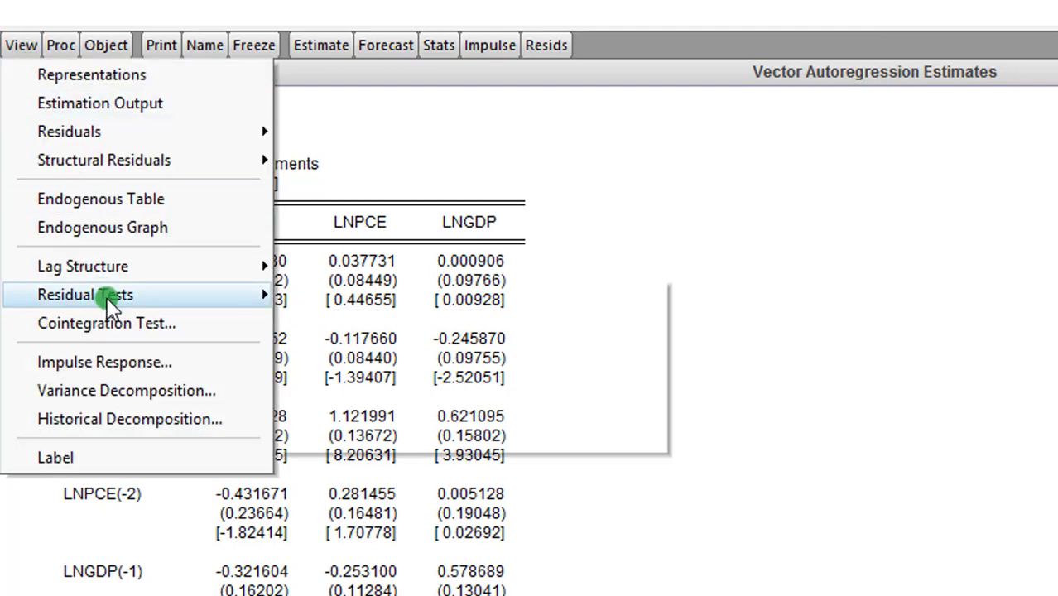
left_click(422, 356)
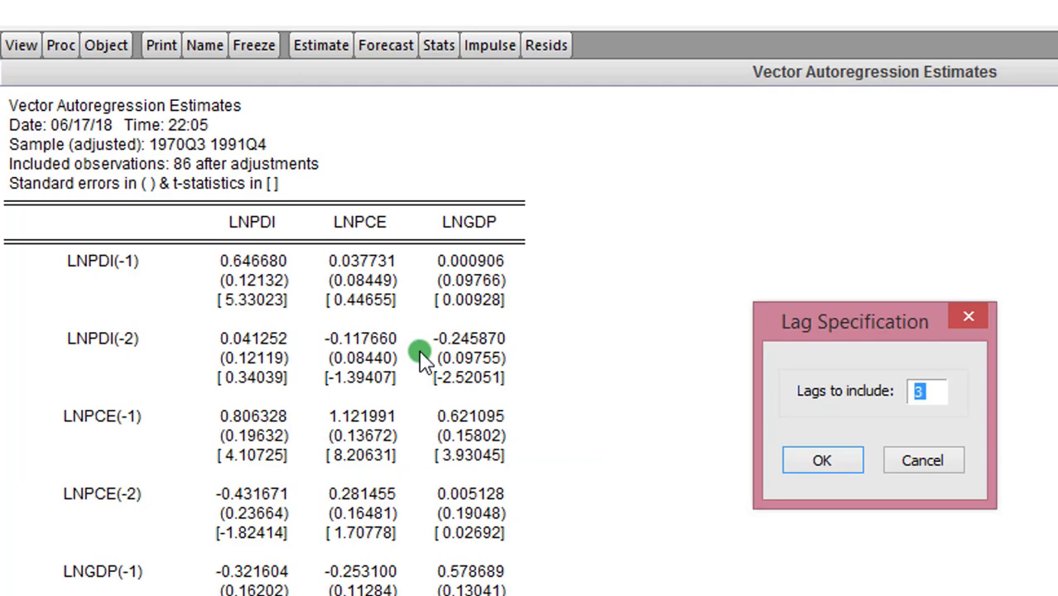
type("2")
left_click(822, 460)
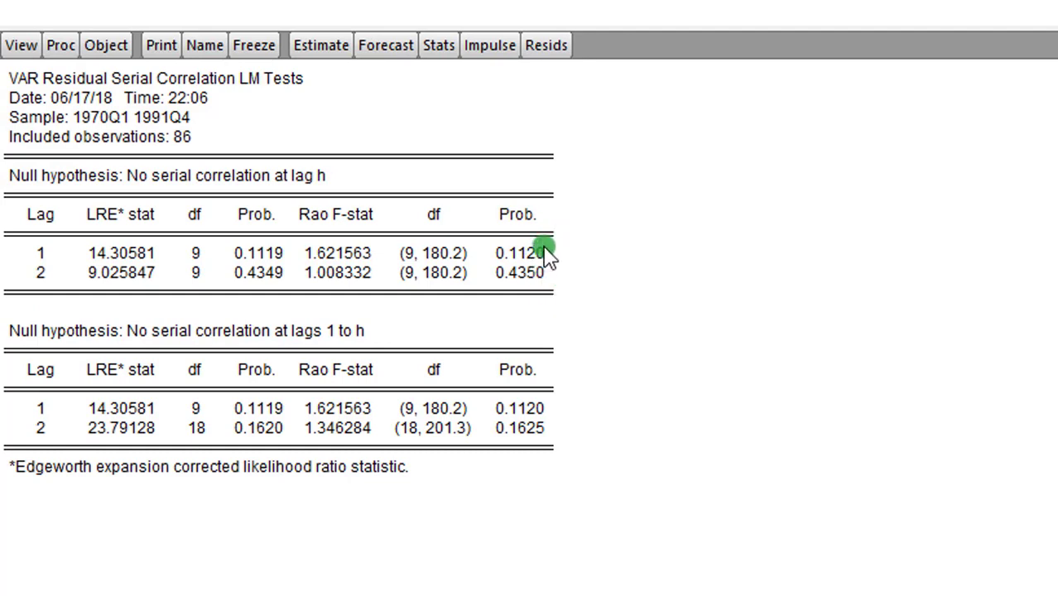
- Run the residual Normality Test with Cholesky (Lutkepohl) and select the Jarque-Bera table
left_click(21, 46)
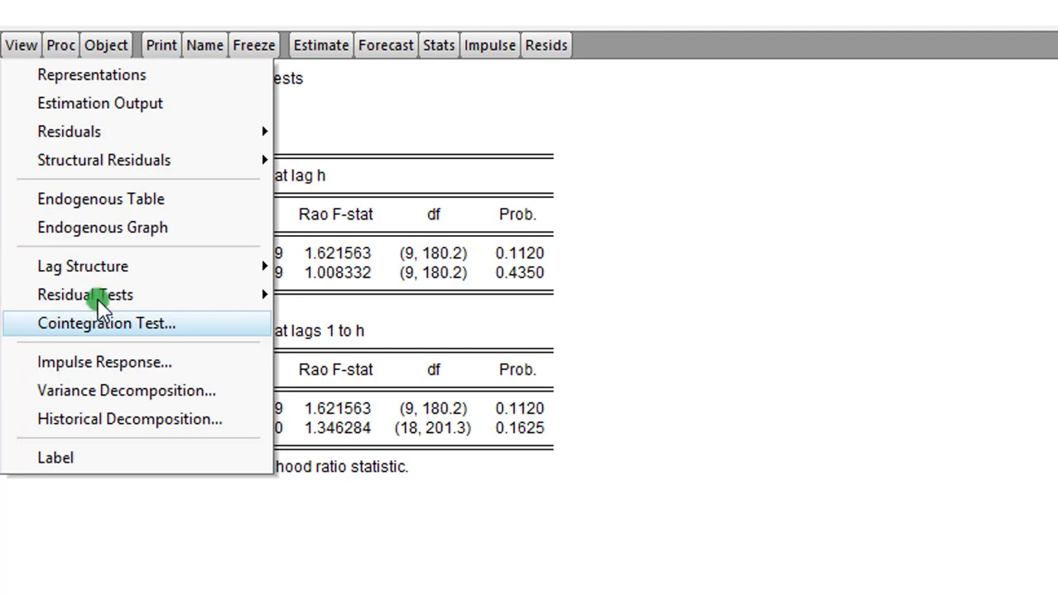
mouse_move(94, 297)
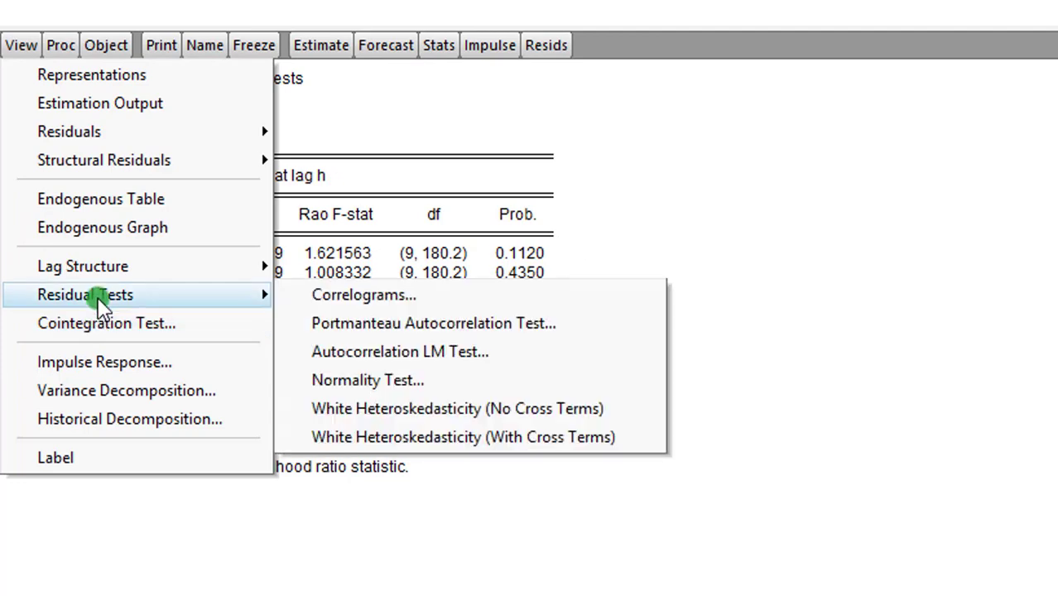
left_click(356, 381)
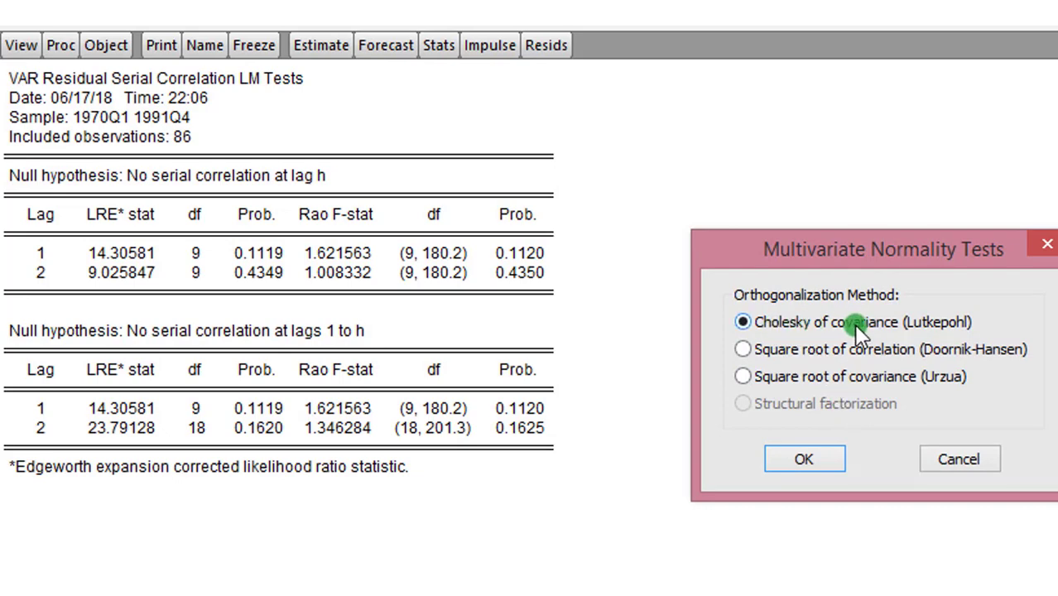
left_click(812, 457)
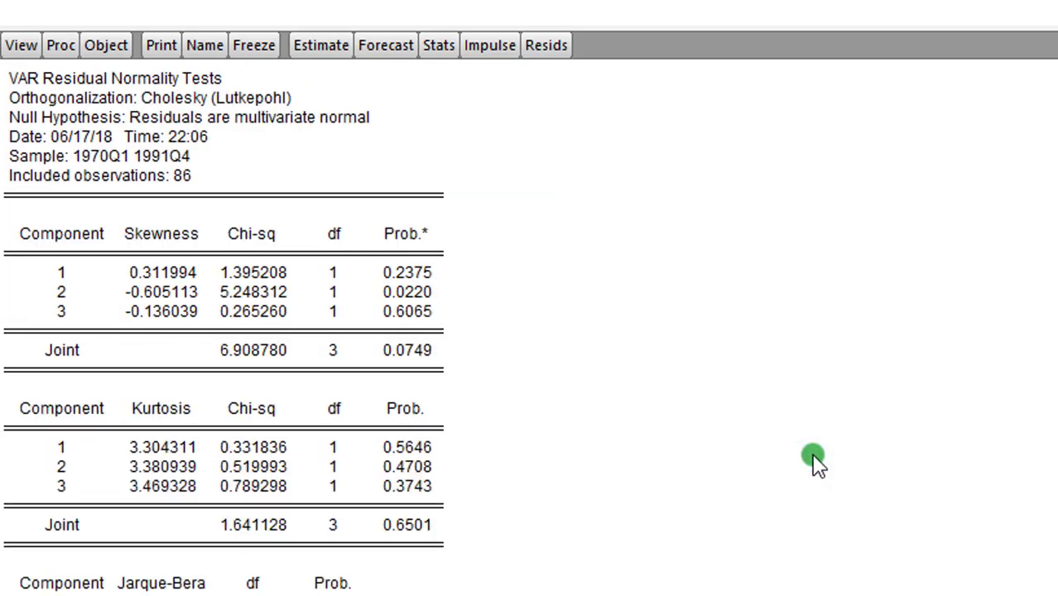
scroll(4, 548, "down", 1)
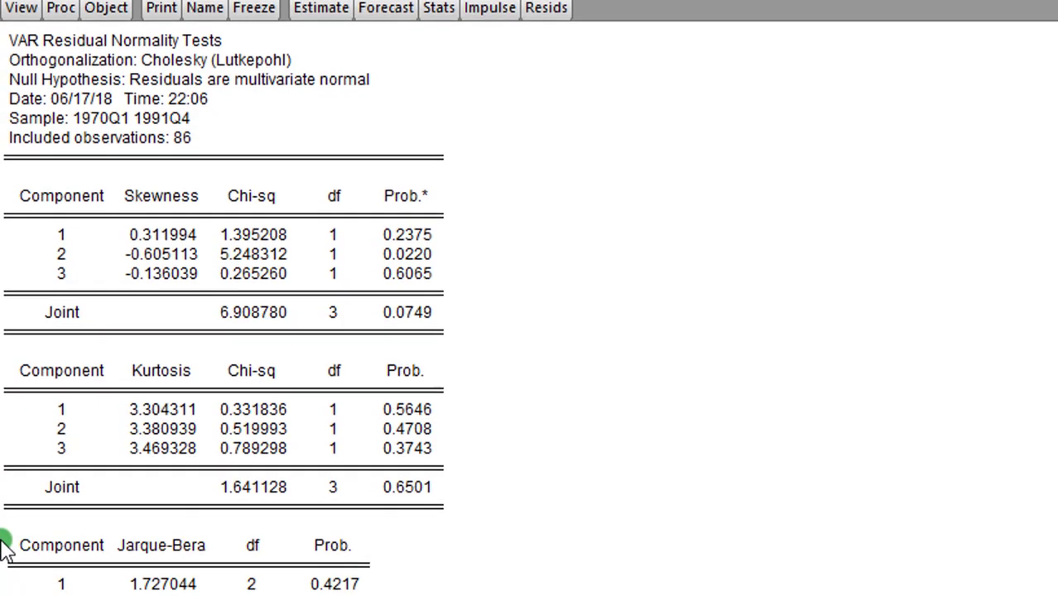
left_click_drag(3, 548, 411, 563)
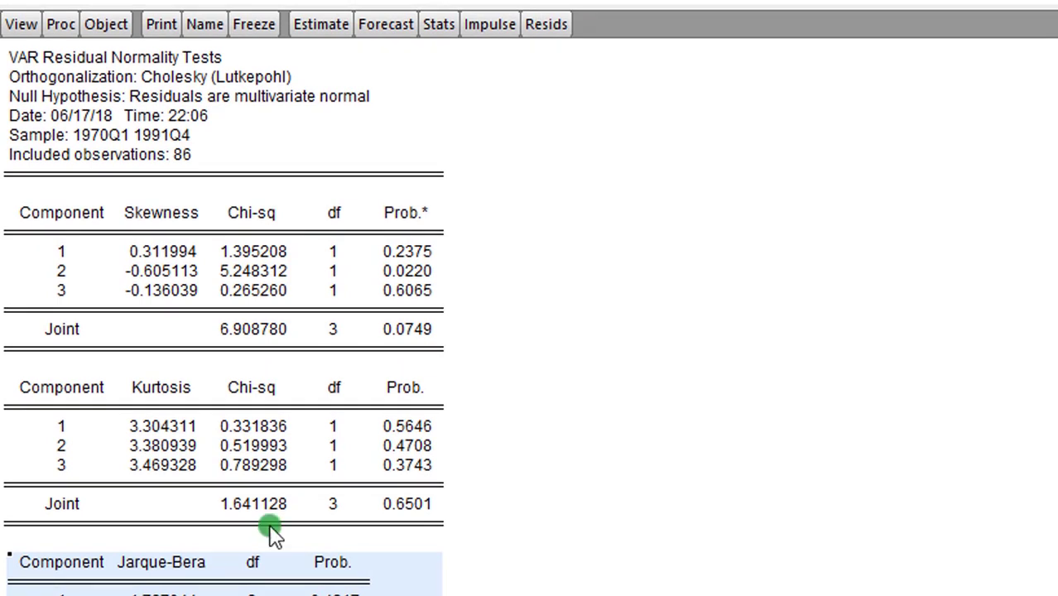
- Run the White Heteroskedasticity (No Cross Terms) residual test on the VAR
left_click(22, 29)
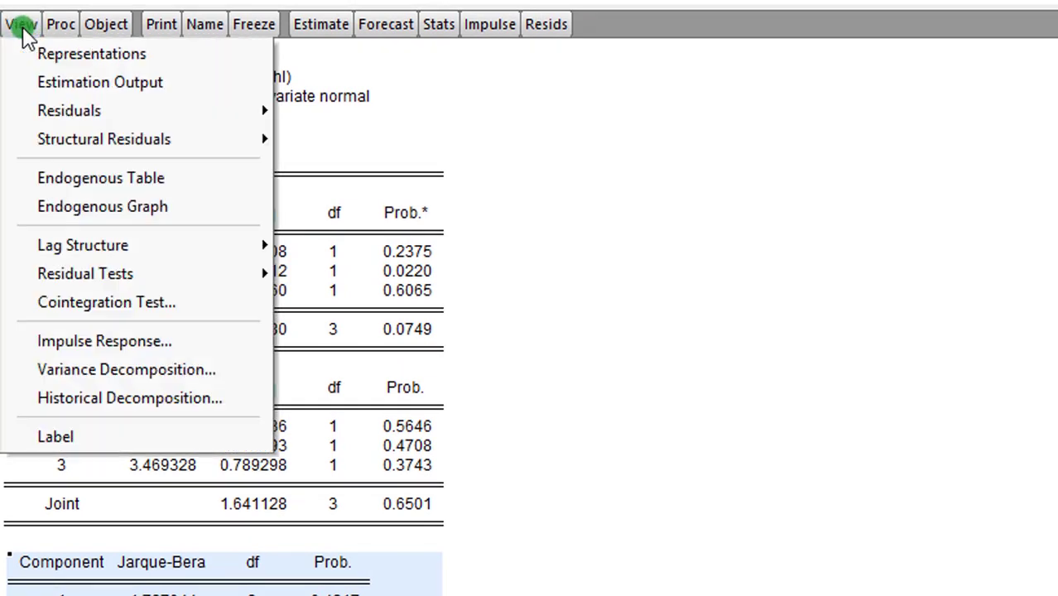
mouse_move(116, 276)
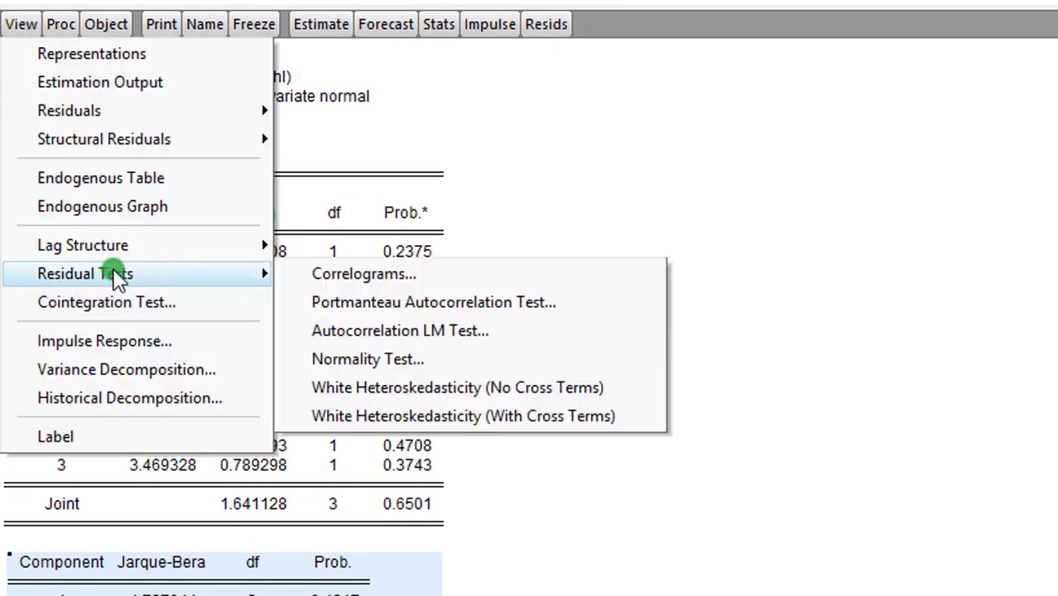
left_click(391, 396)
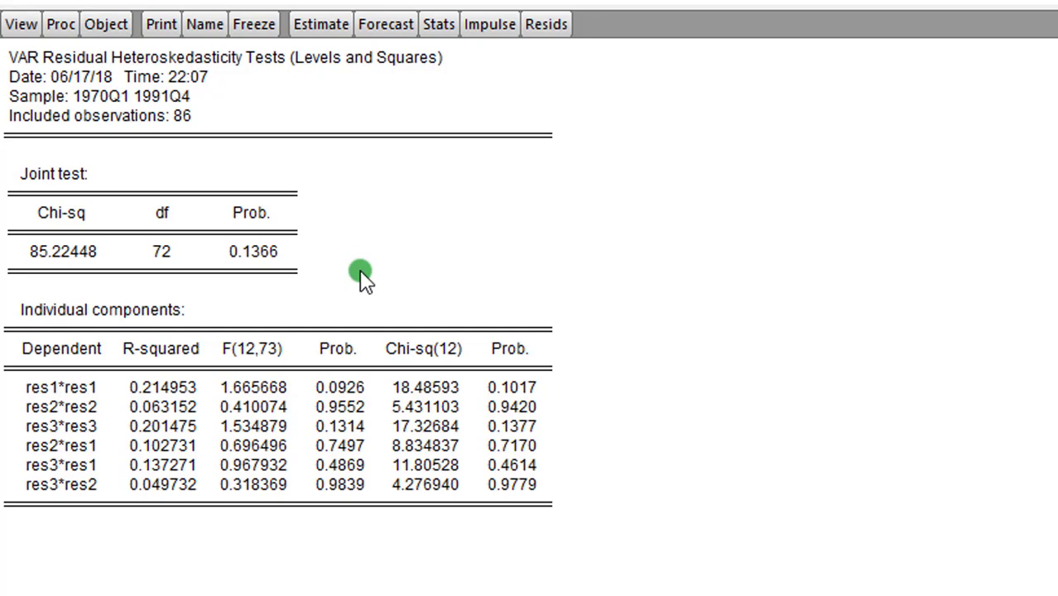
- Start an impulse response analysis with lnpdi as the only impulse
left_click(20, 26)
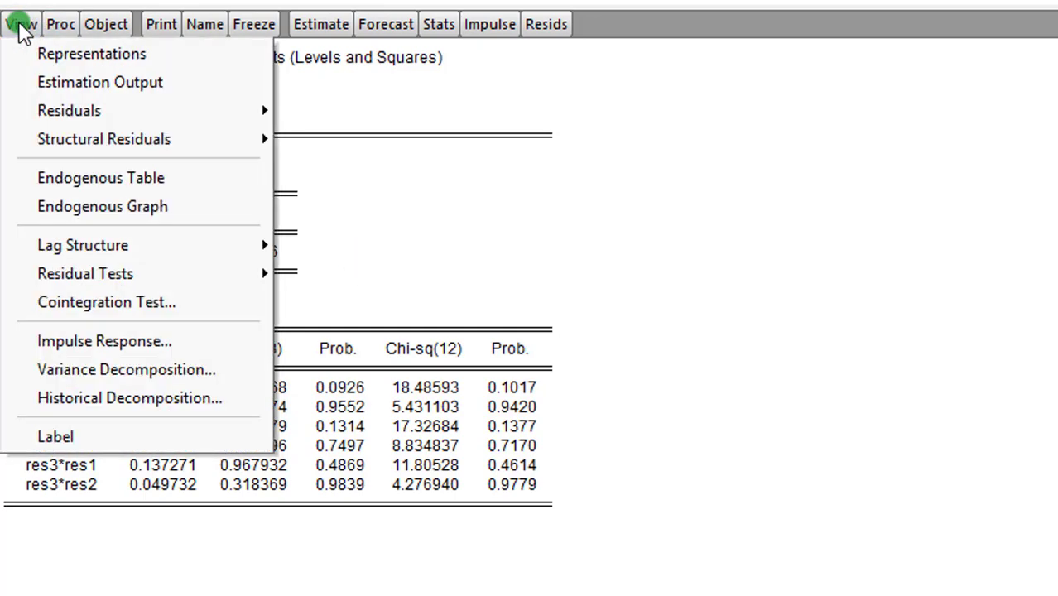
left_click(71, 341)
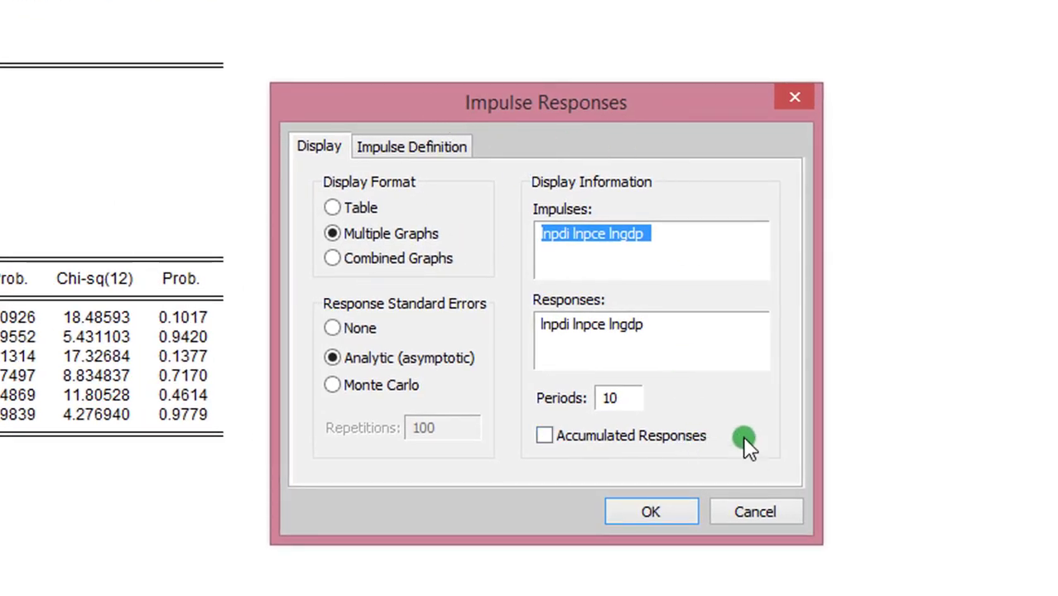
left_click_drag(652, 238, 660, 237)
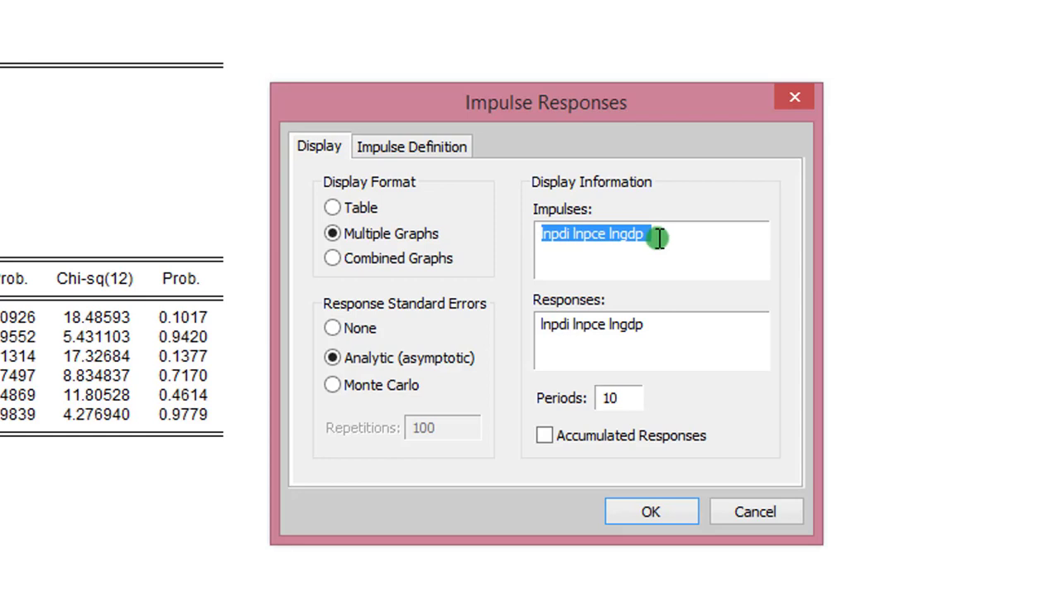
left_click(675, 243)
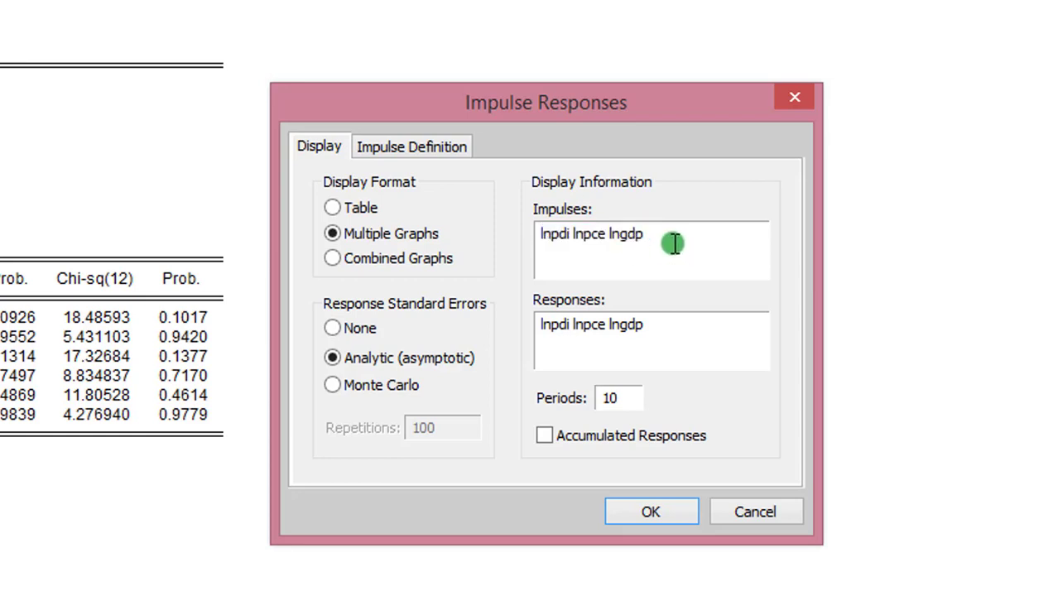
key("BackSpace")
key("BackSpace")
key("BackSpace")
key("BackSpace")
key("BackSpace")
key("BackSpace")
key("BackSpace")
key("BackSpace")
key("BackSpace")
key("BackSpace")
key("BackSpace")
key("BackSpace")
- Set responses to lnpce lngdp over 8 periods and draw the Multiple Graphs
left_click(673, 326)
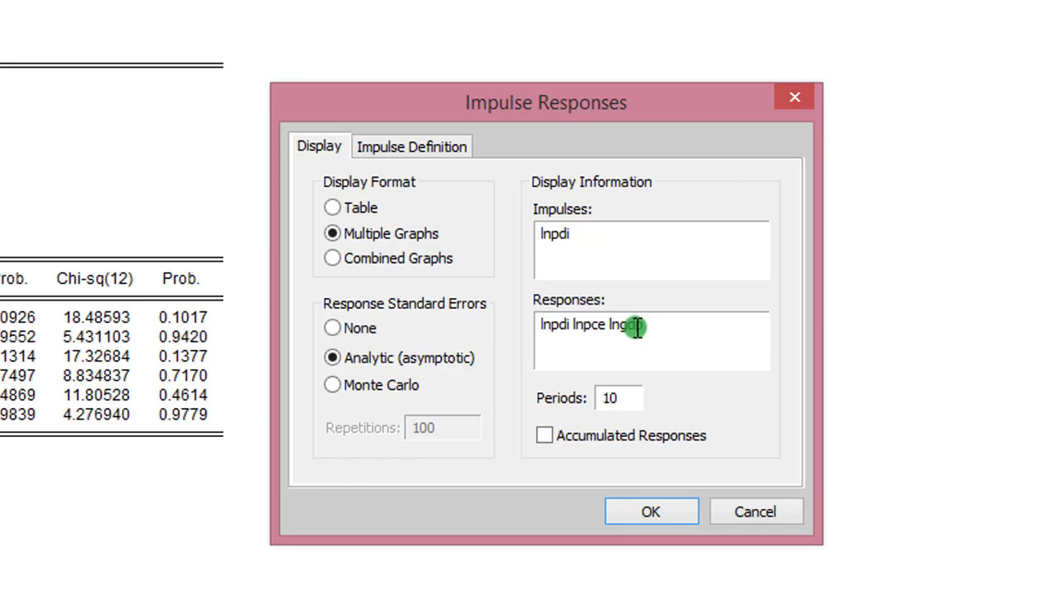
left_click(573, 326)
key("BackSpace")
key("BackSpace")
key("BackSpace")
key("BackSpace")
key("BackSpace")
key("BackSpace")
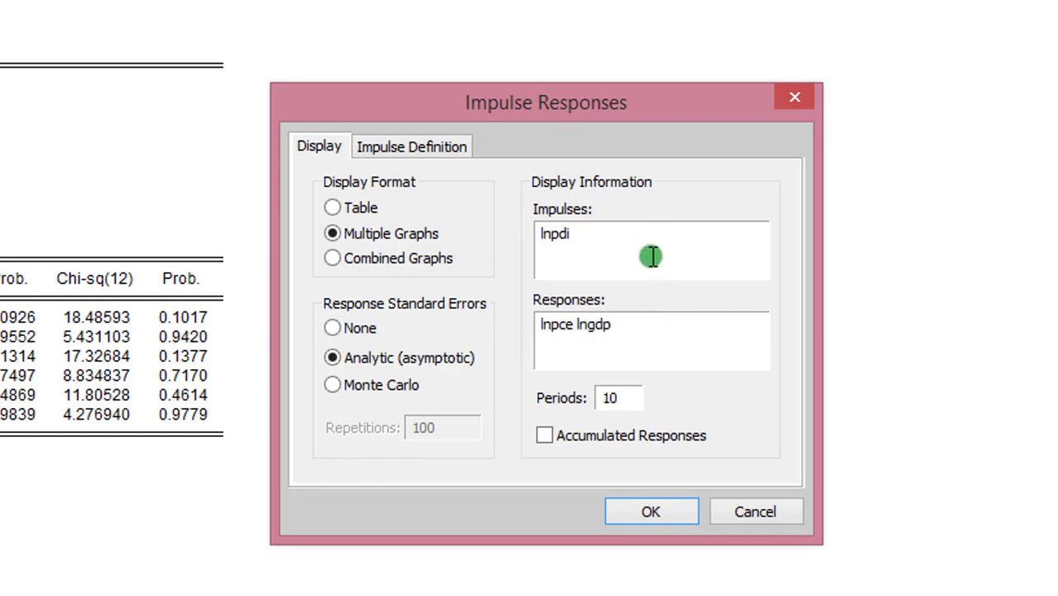
left_click(584, 245)
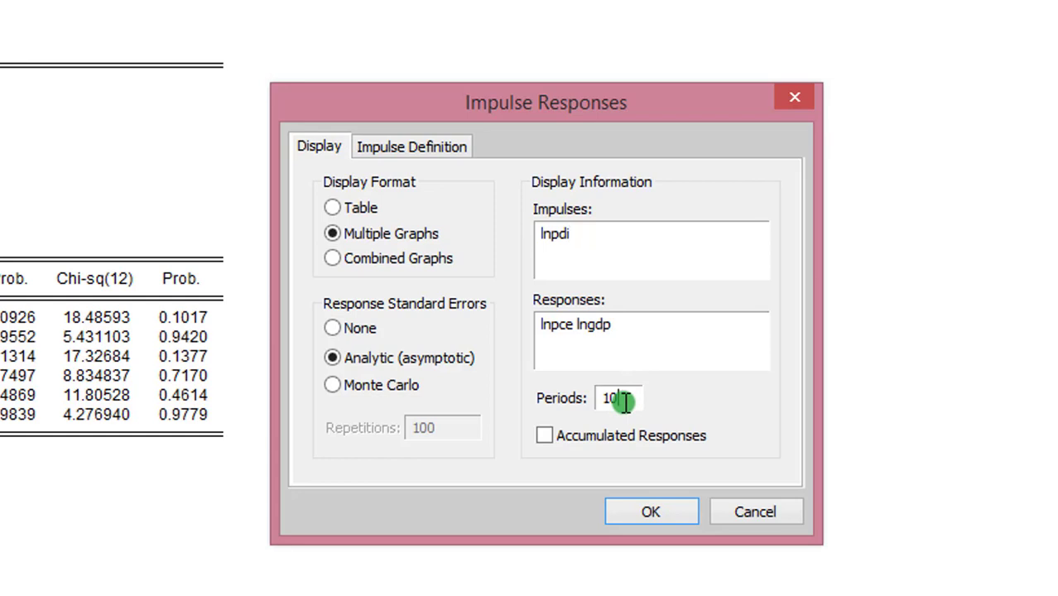
left_click(412, 147)
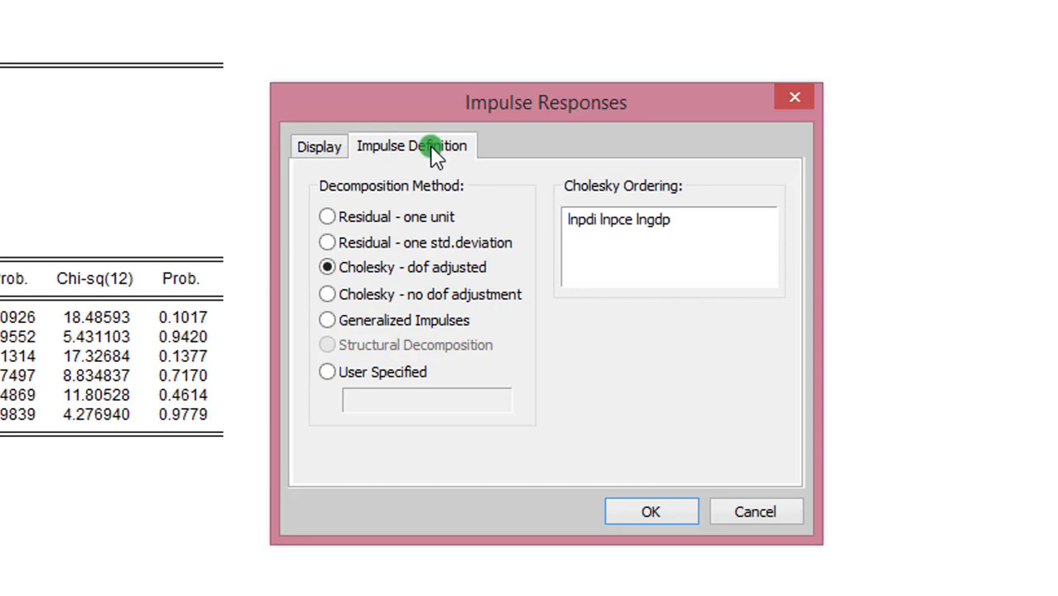
left_click(323, 147)
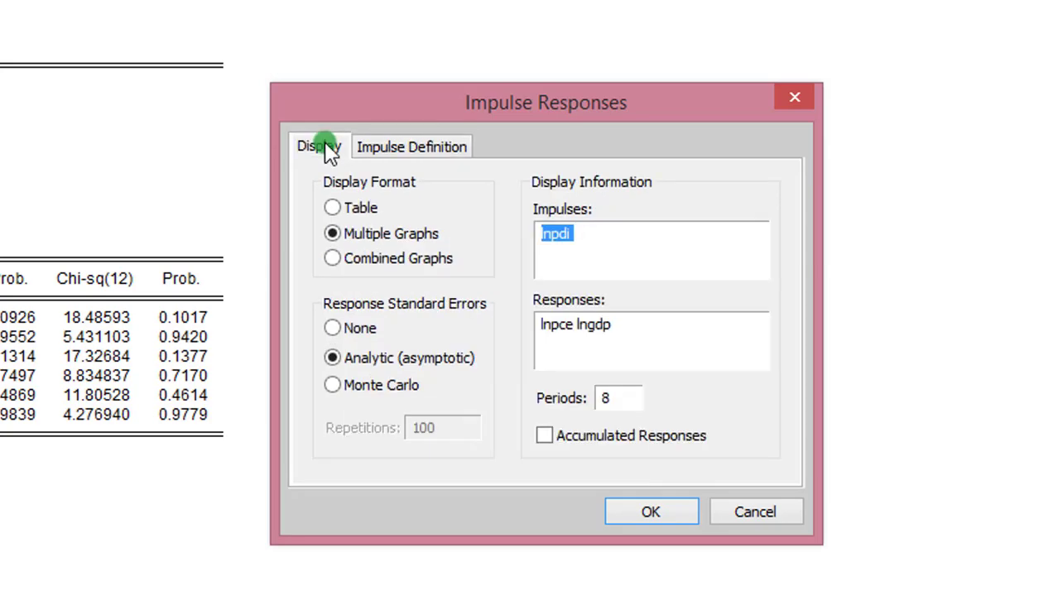
left_click(690, 347)
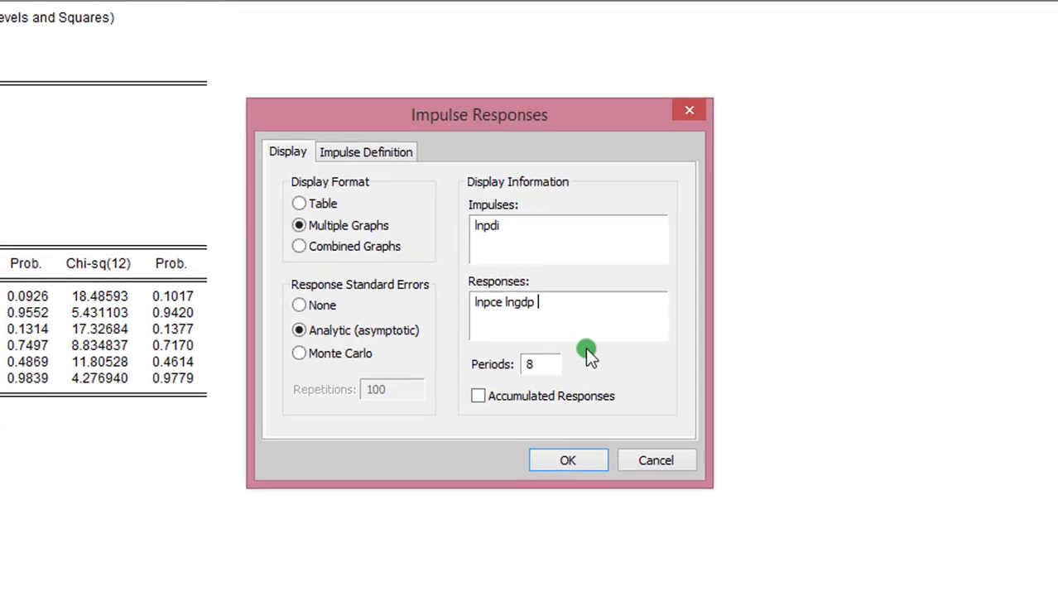
left_click(568, 460)
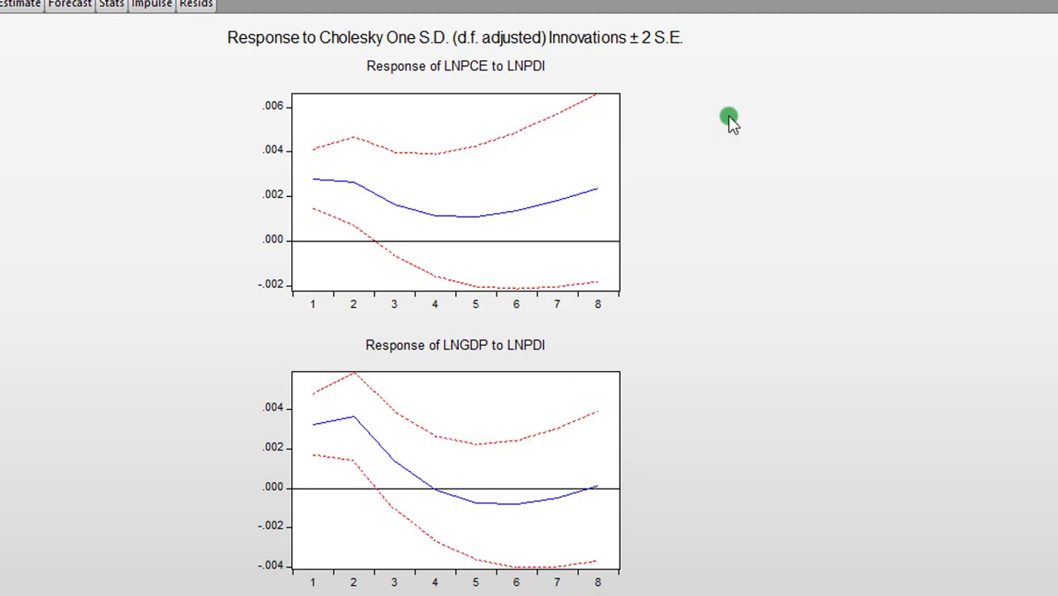